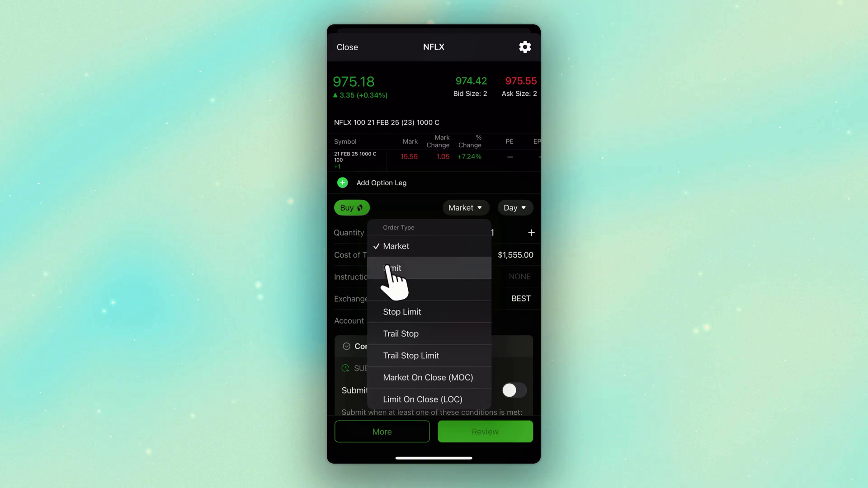
# Step: Set the NFLX 1000 call order type to Limit and link its limit price to Mark
pyautogui.click(394, 269)
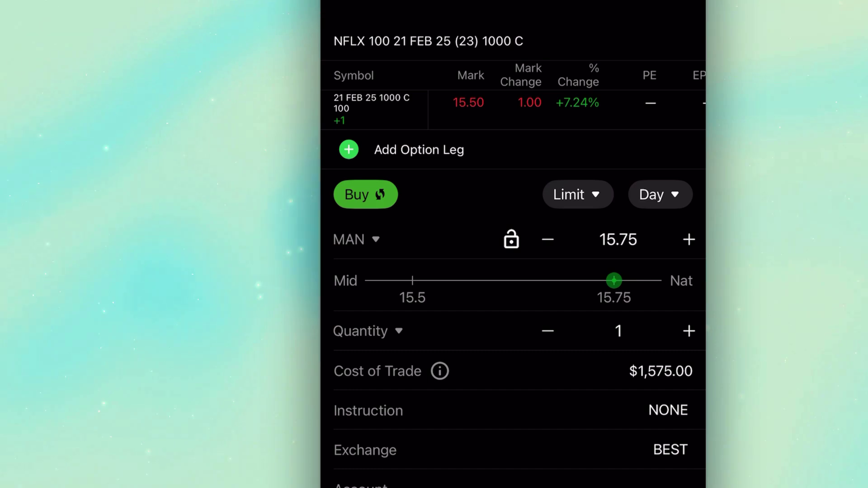
pyautogui.click(357, 240)
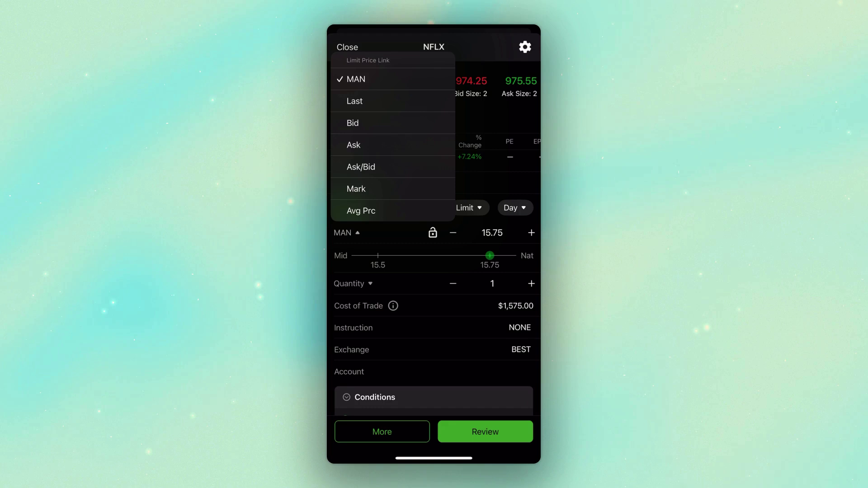
pyautogui.click(361, 189)
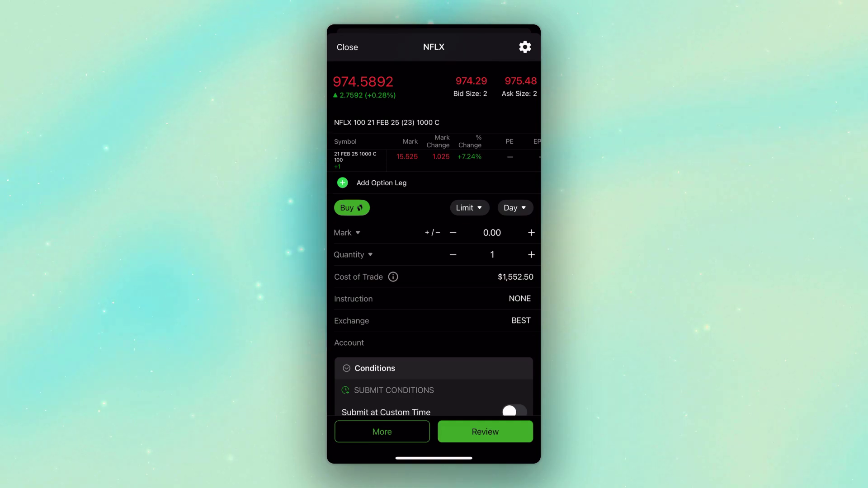
# Step: Switch the NFLX order's time in force to Good Till Canceled, and set it back to Day
pyautogui.click(515, 209)
pyautogui.click(465, 267)
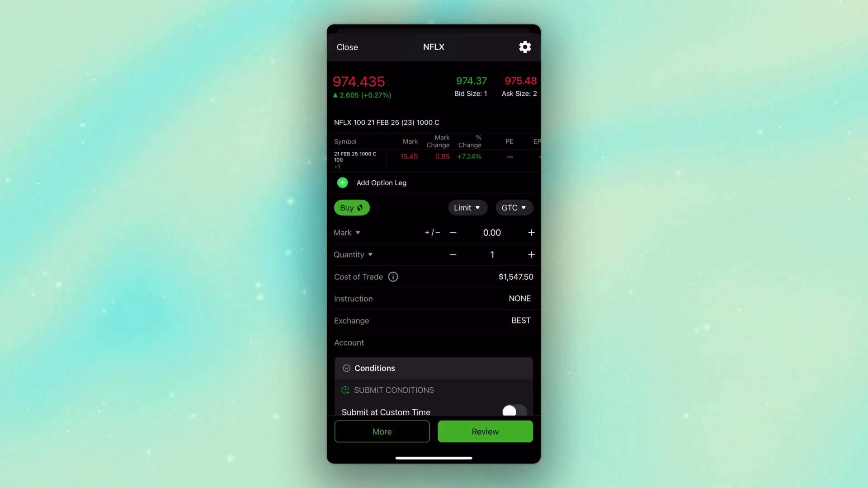
pyautogui.click(511, 207)
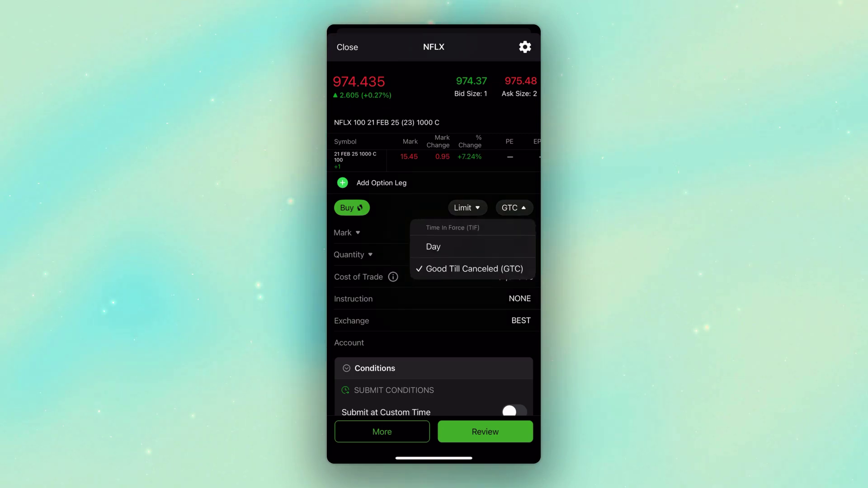
pyautogui.click(445, 246)
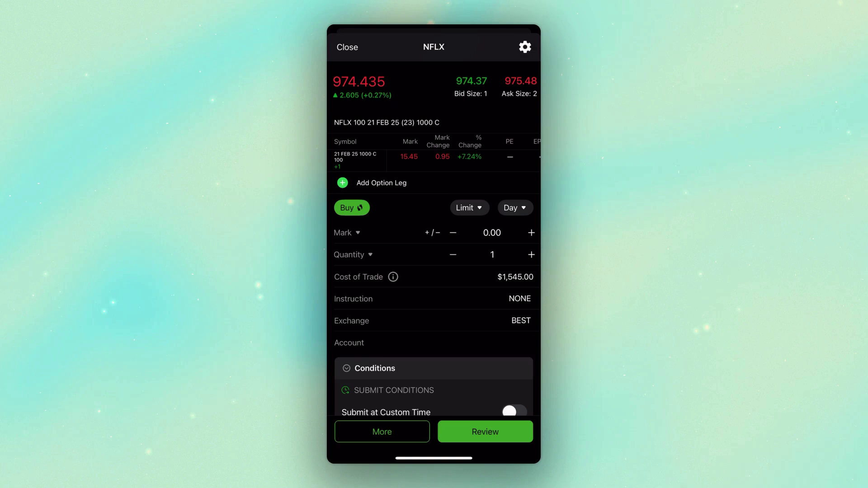
# Step: Review the NFLX order's confirmation details and close the order ticket without sending it
pyautogui.click(485, 432)
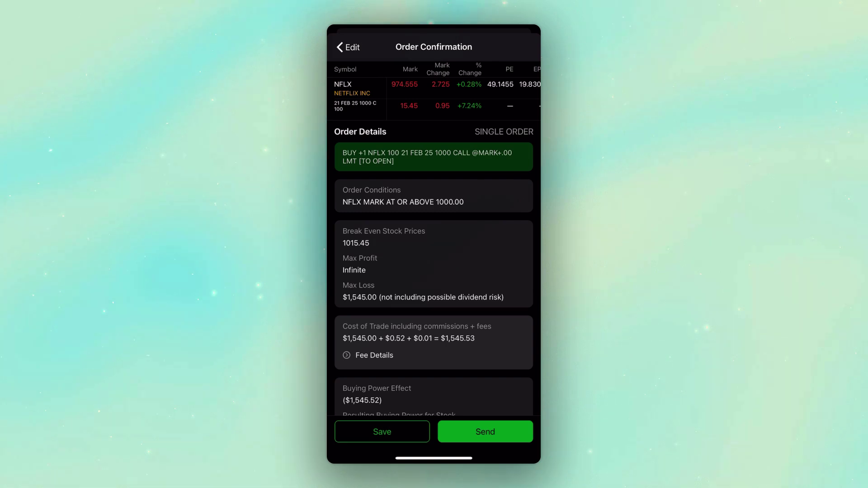
pyautogui.click(346, 47)
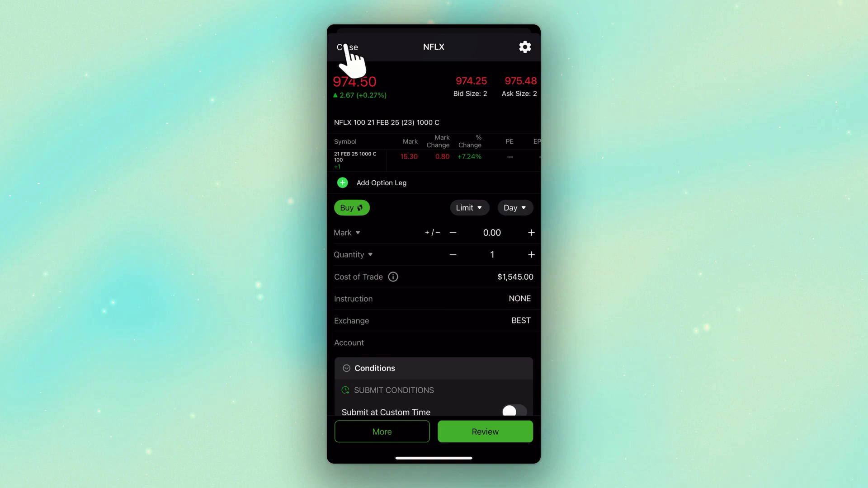
pyautogui.click(346, 47)
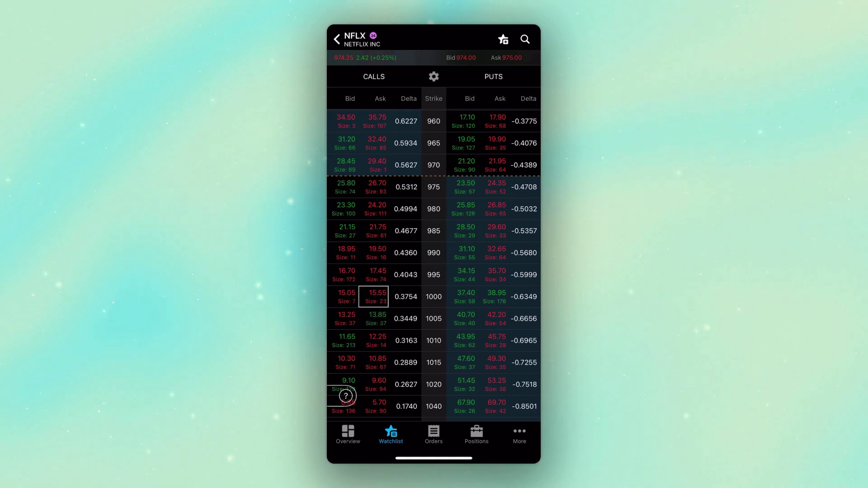
# Step: From the account positions, create a closing order for the CHWY 7 FEB 25 35 call
pyautogui.click(476, 434)
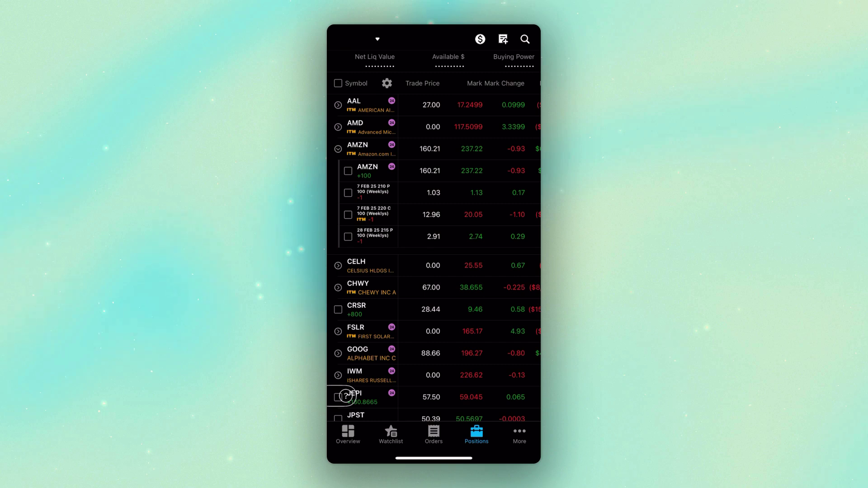
pyautogui.scroll(-2, 346, 396)
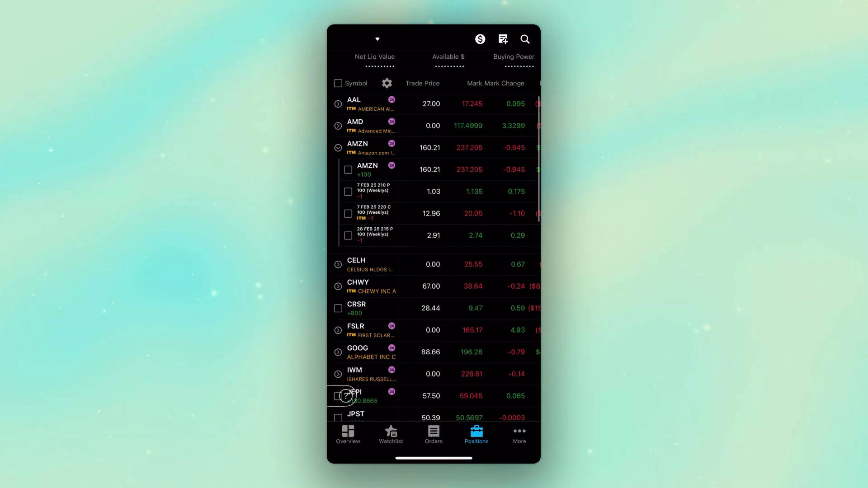
pyautogui.click(337, 250)
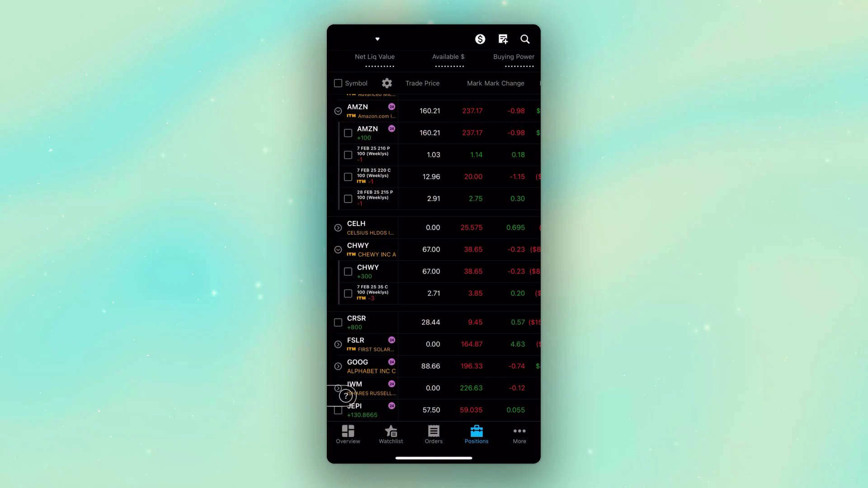
pyautogui.click(347, 293)
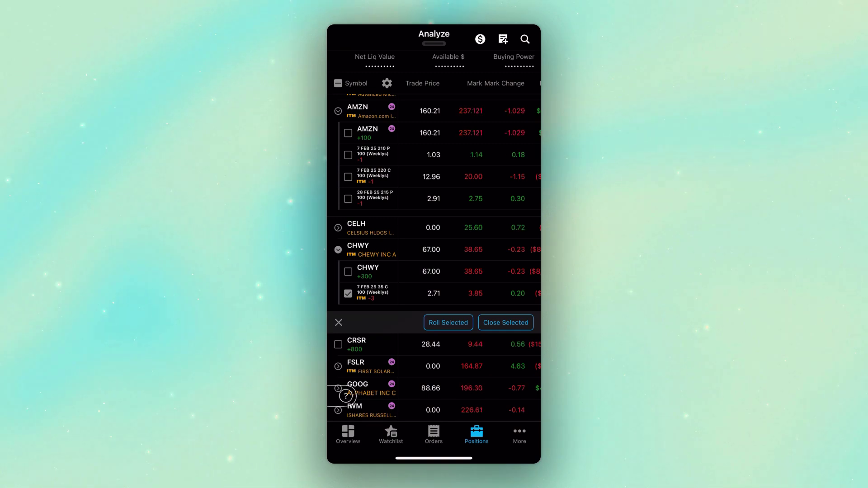
pyautogui.click(505, 322)
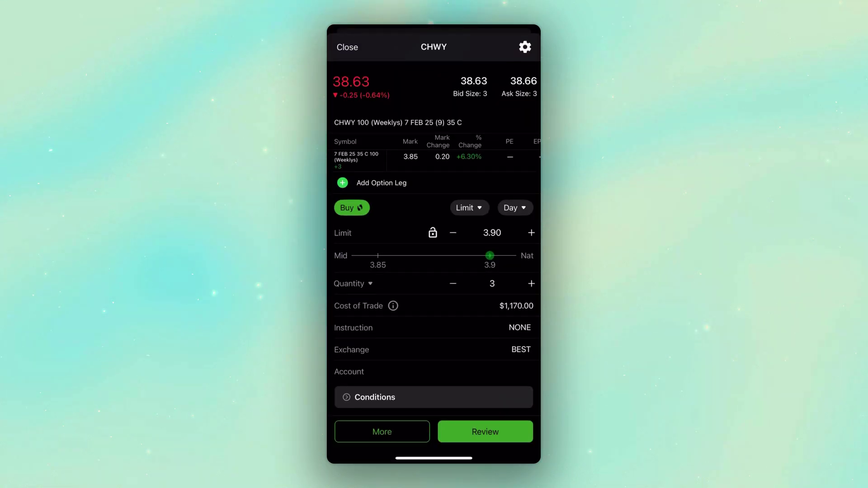
# Step: Expand the CHWY order's conditions and enable Submit on Market Condition
pyautogui.scroll(-3, 434, 316)
pyautogui.click(374, 316)
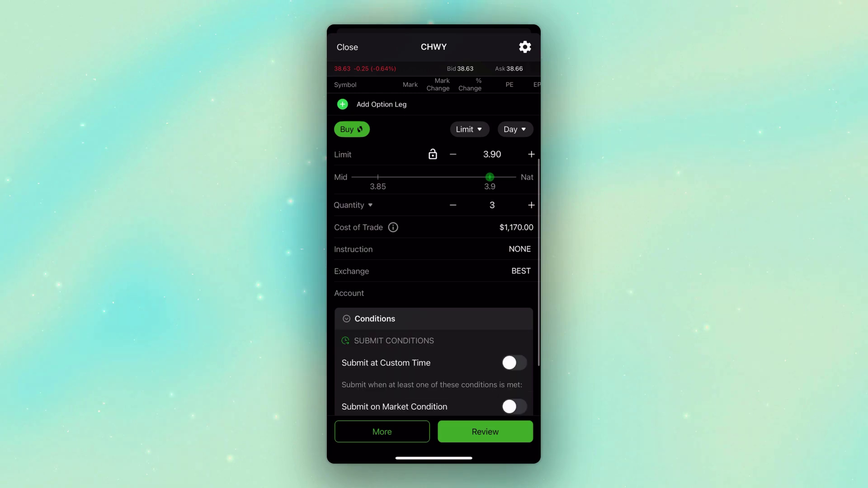
pyautogui.scroll(-2, 433, 271)
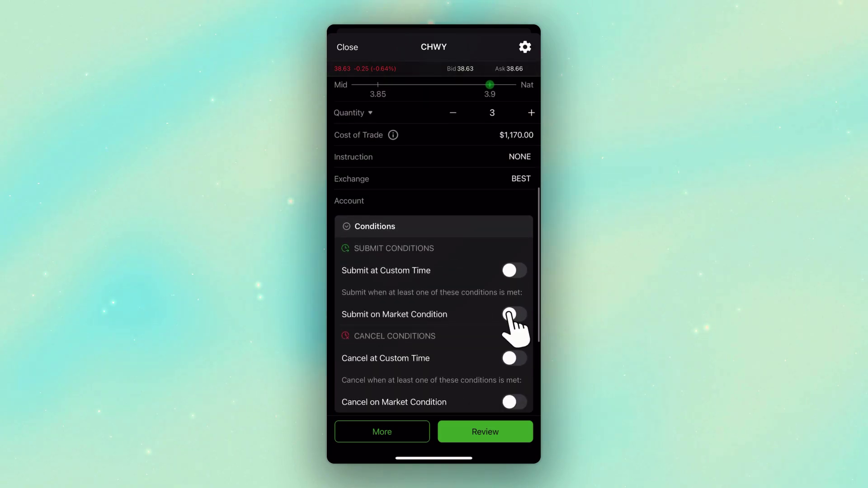
pyautogui.click(510, 315)
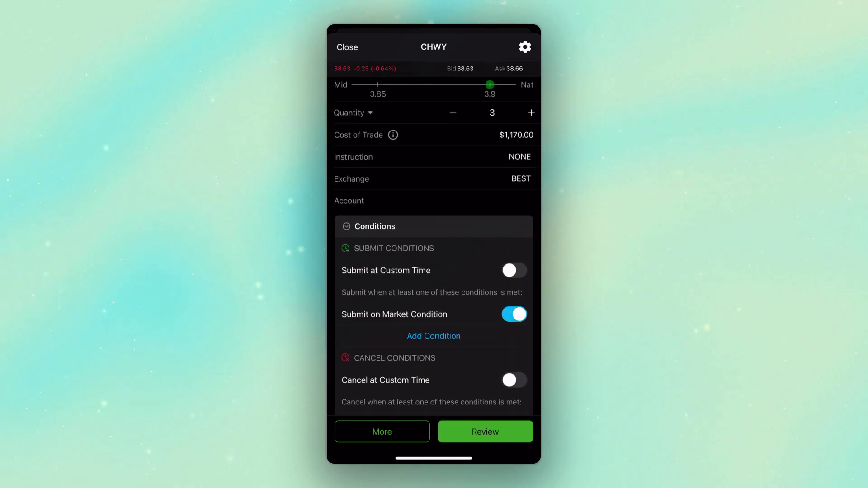
# Step: Add a submit condition for CHWY Mark with the trigger At or Above and a threshold of 40.00
pyautogui.click(435, 336)
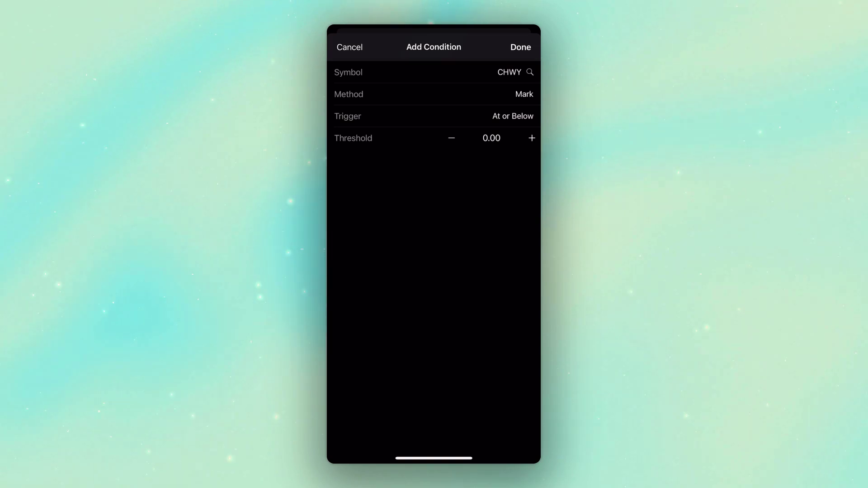
pyautogui.click(513, 116)
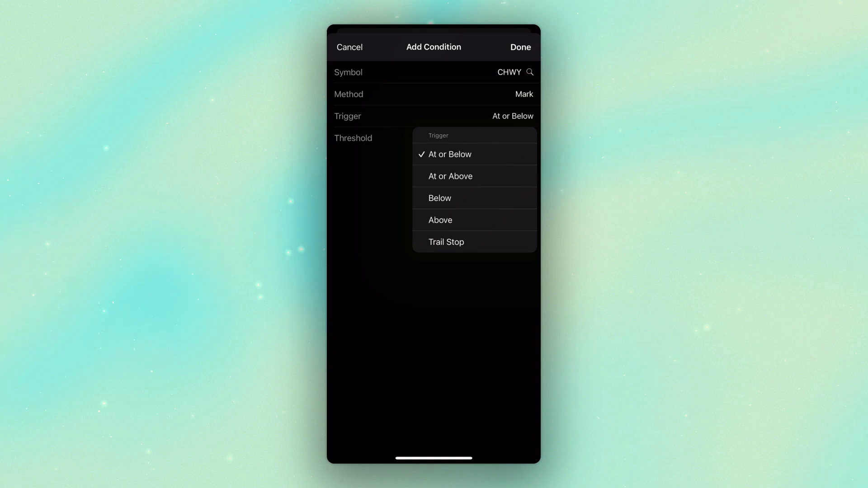
pyautogui.click(448, 177)
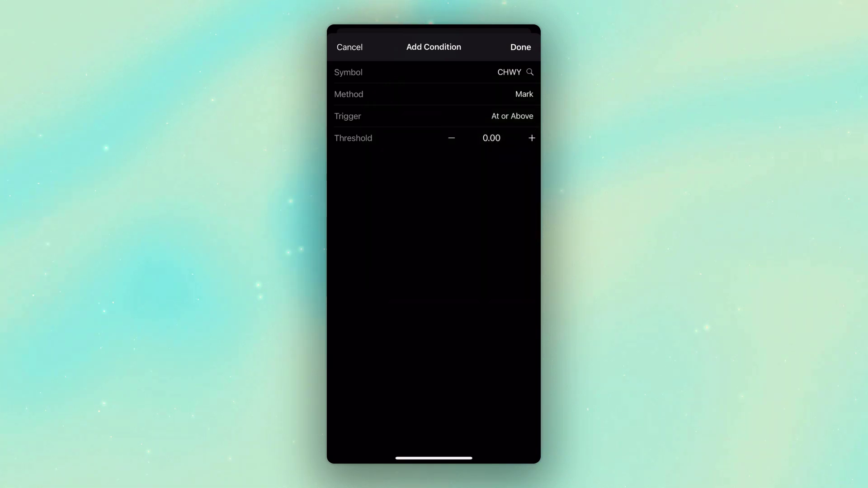
pyautogui.click(492, 138)
pyautogui.press('BackSpace')
pyautogui.press('BackSpace')
pyautogui.press('BackSpace')
pyautogui.press('BackSpace')
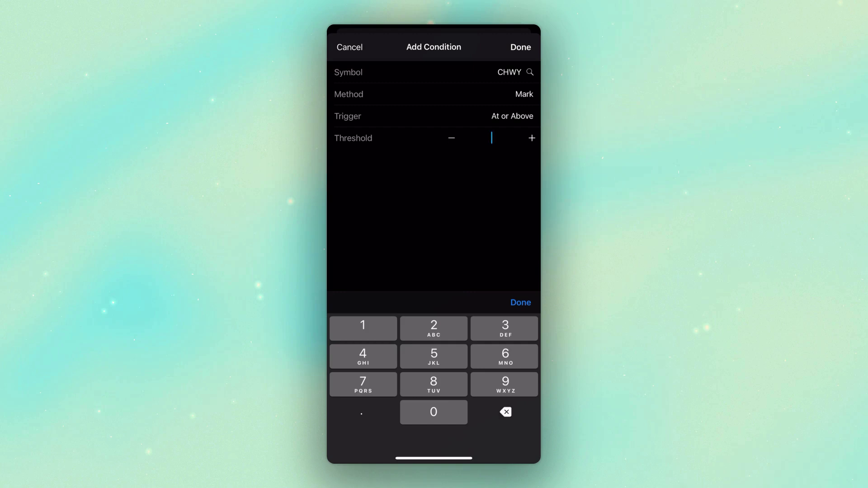
pyautogui.write('40')
pyautogui.click(520, 302)
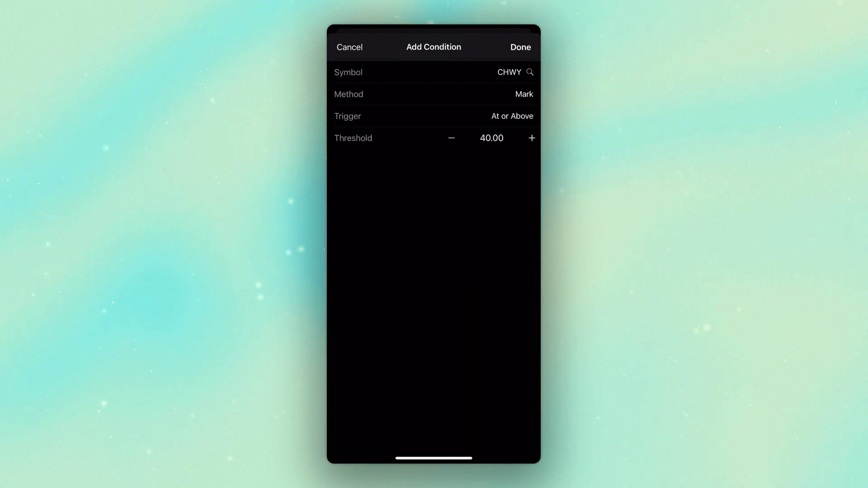
pyautogui.click(520, 47)
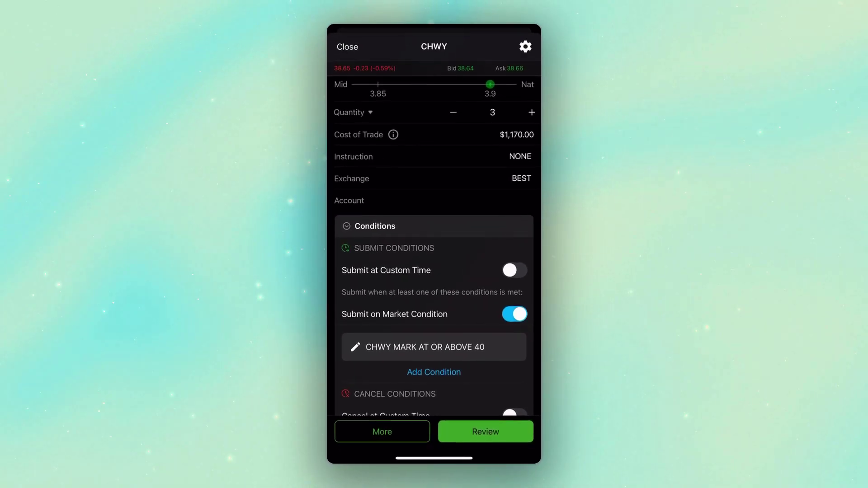
# Step: Switch the CHWY order type to Market, and set it back to Limit
pyautogui.scroll(4, 434, 238)
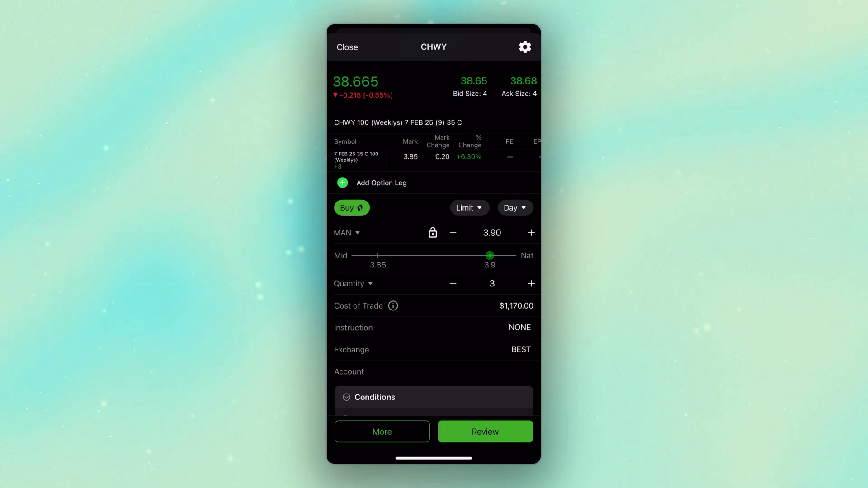
pyautogui.click(470, 209)
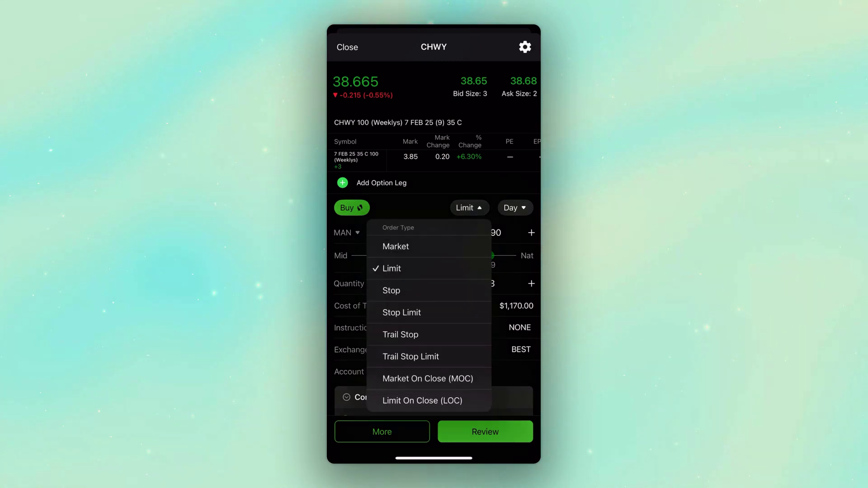
pyautogui.click(395, 246)
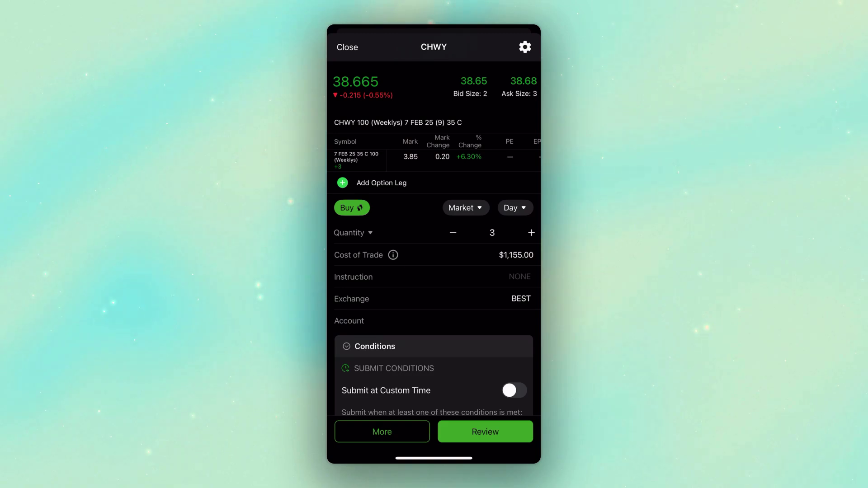
pyautogui.click(467, 209)
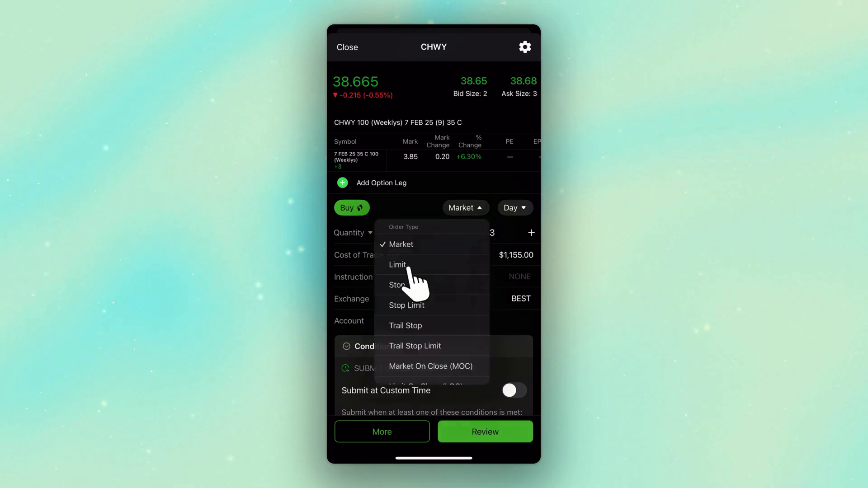
pyautogui.click(406, 267)
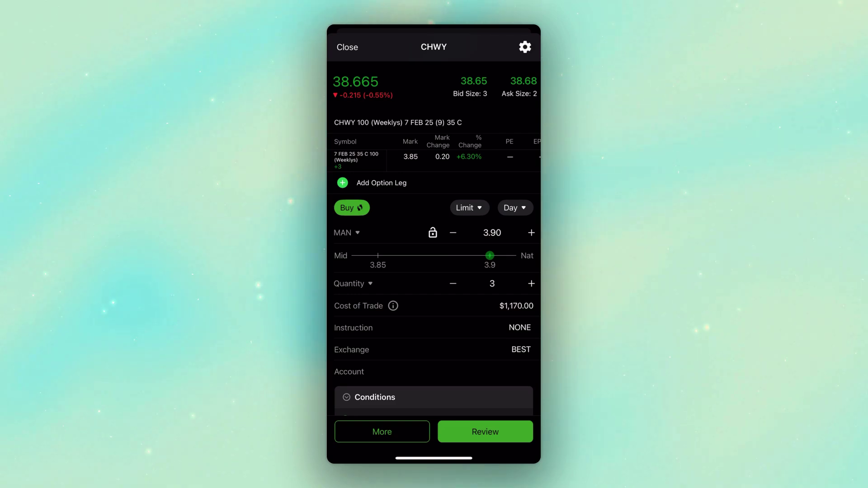
# Step: Link the CHWY limit price to Mark with a 0.10 offset and set the time in force to Good Till Canceled
pyautogui.click(348, 232)
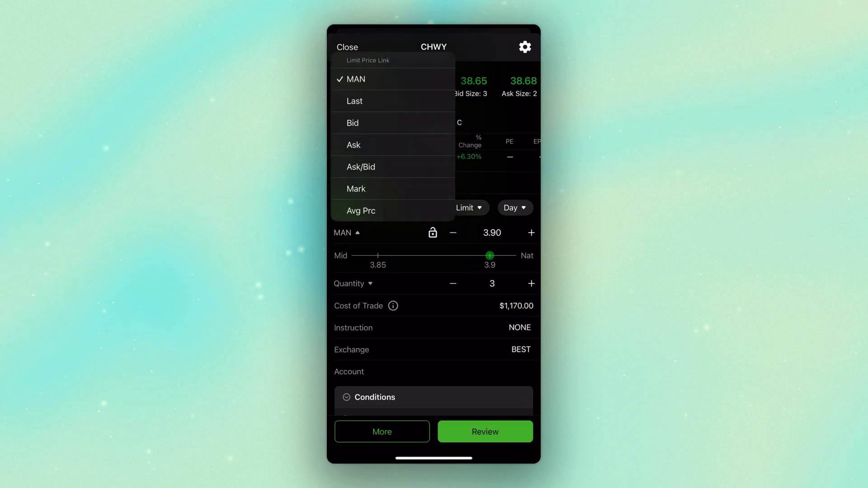
pyautogui.click(373, 189)
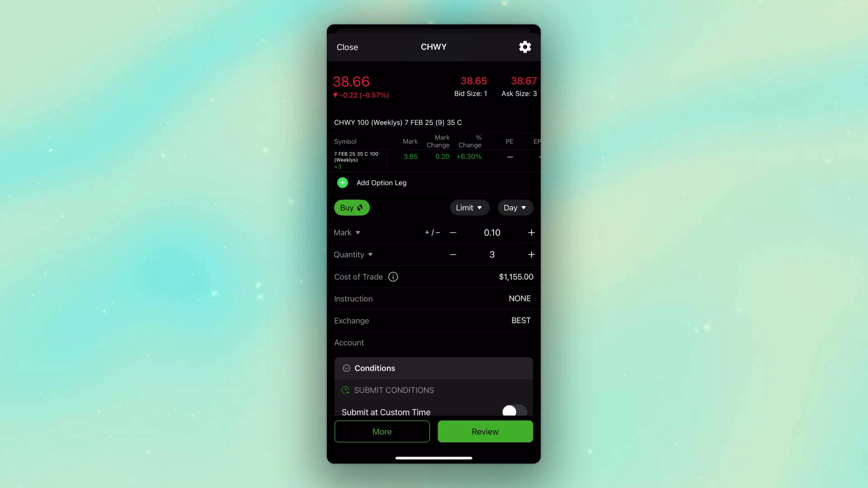
pyautogui.click(514, 208)
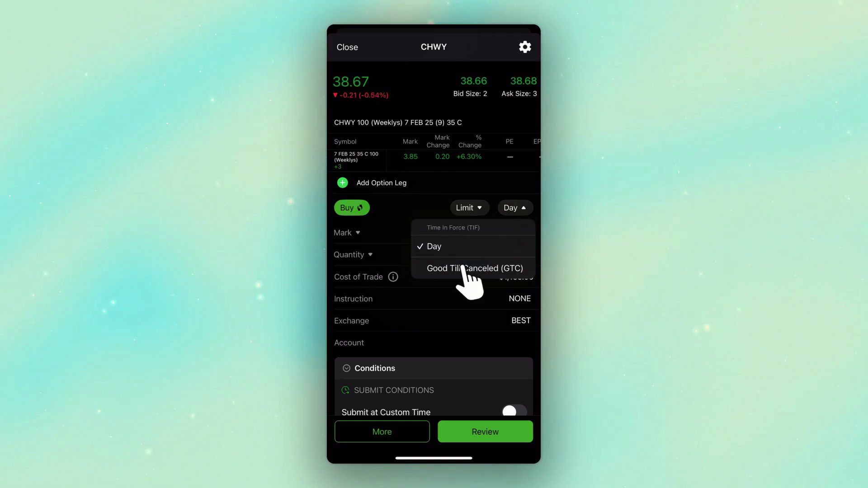
pyautogui.click(466, 269)
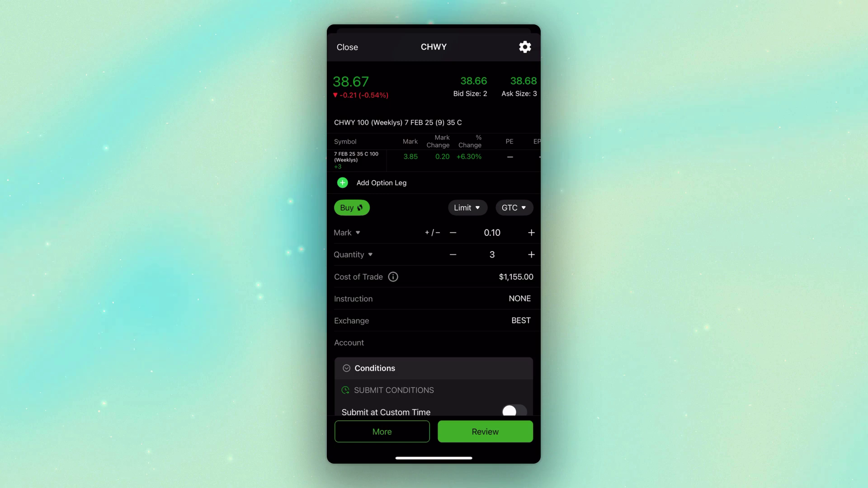
# Step: Review the CHWY closing order's confirmation details and close the order ticket without sending it
pyautogui.click(486, 432)
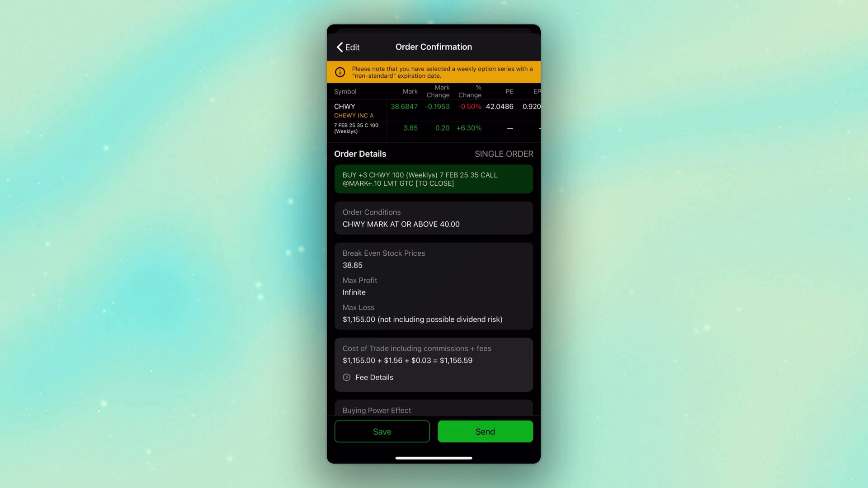
pyautogui.click(346, 47)
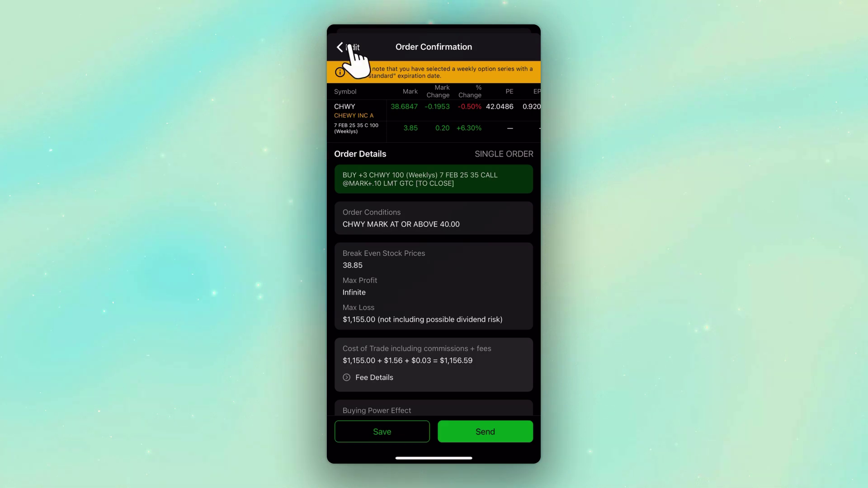
pyautogui.click(347, 47)
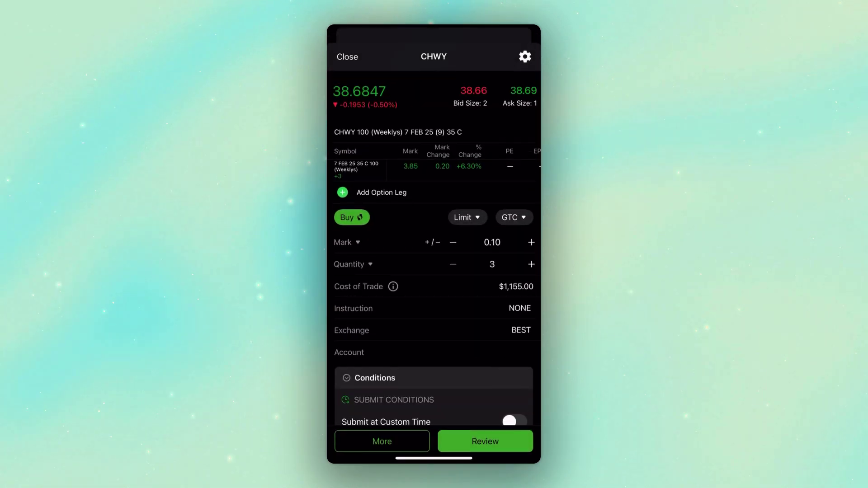